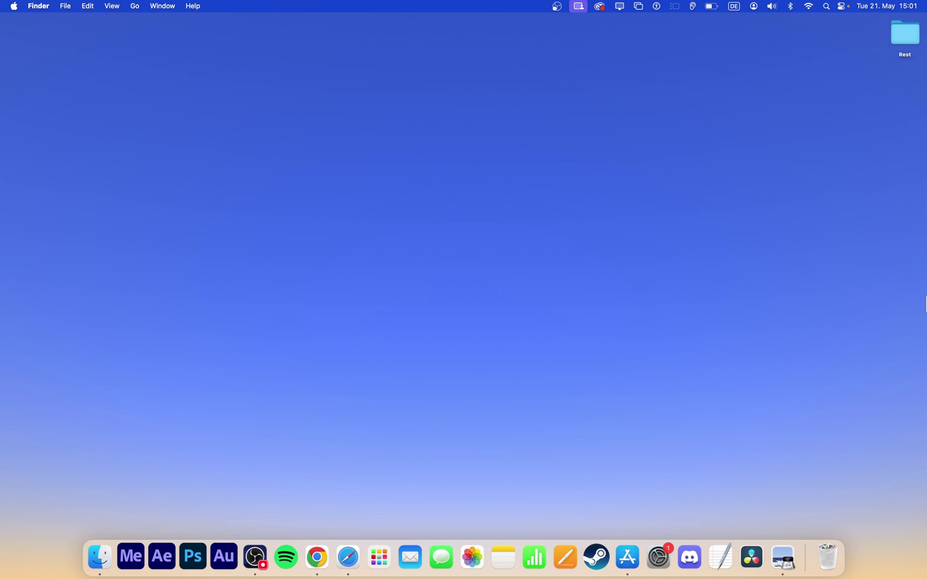
Download ChatGPT_Desktop_public_latest.dmg (48.4 MB) in Chrome and show it in the Finder Downloads folder.
click(317, 558)
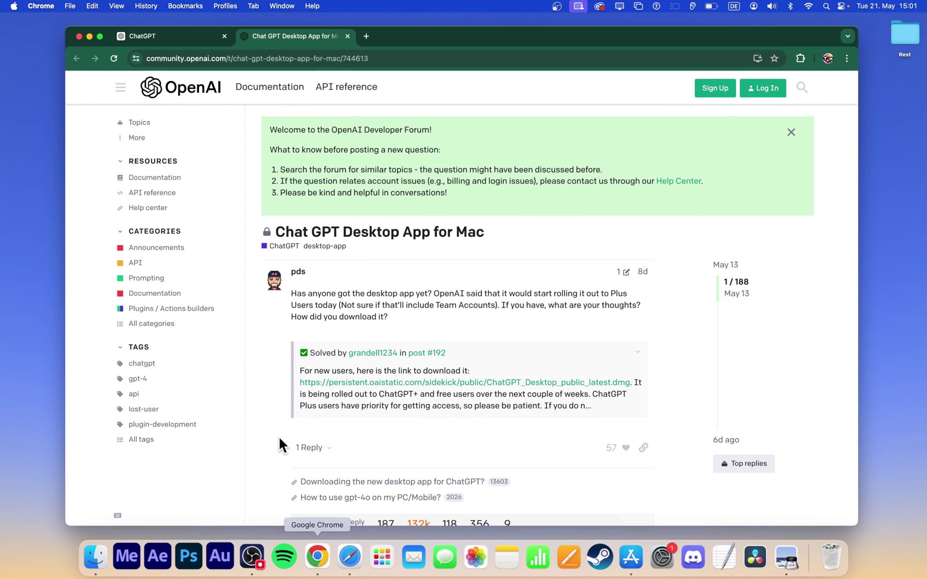
click(343, 383)
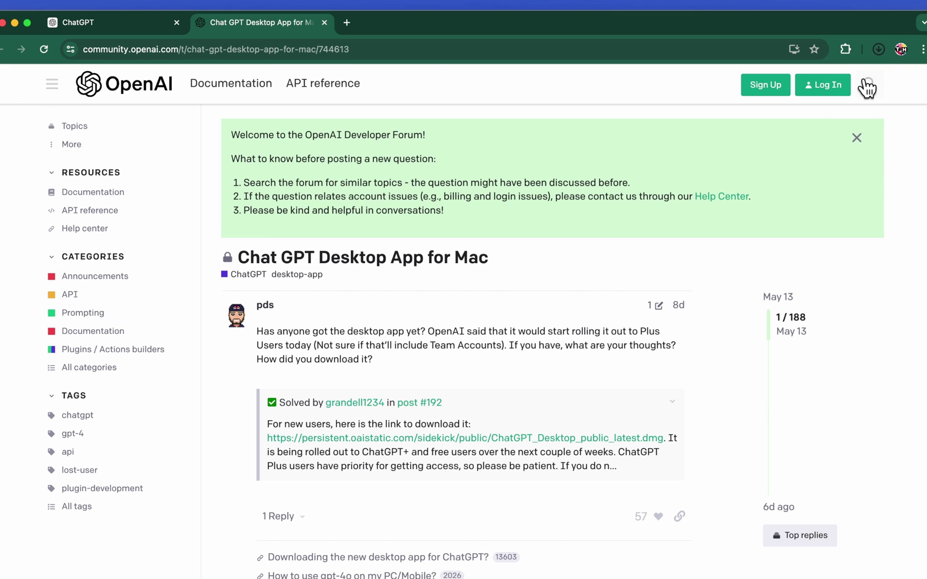
click(879, 53)
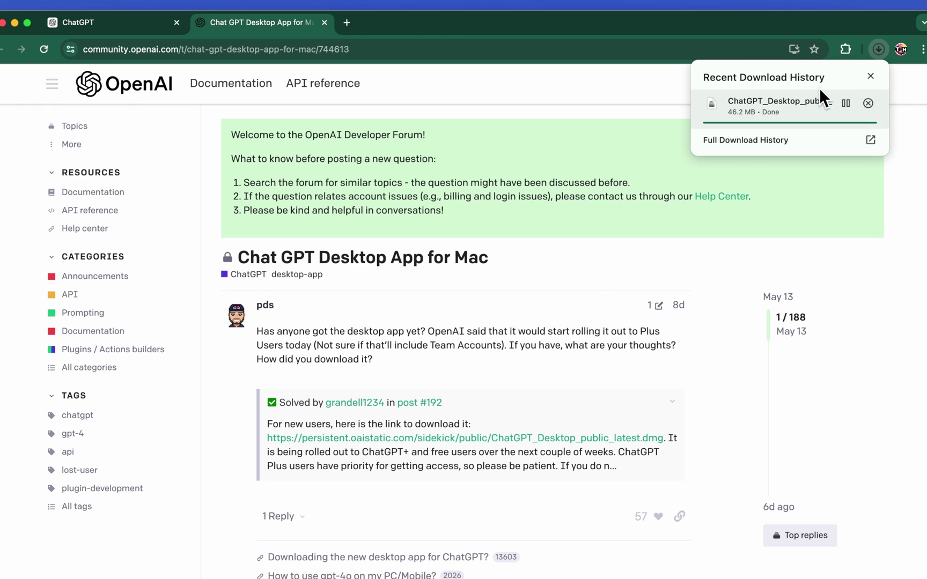
click(846, 105)
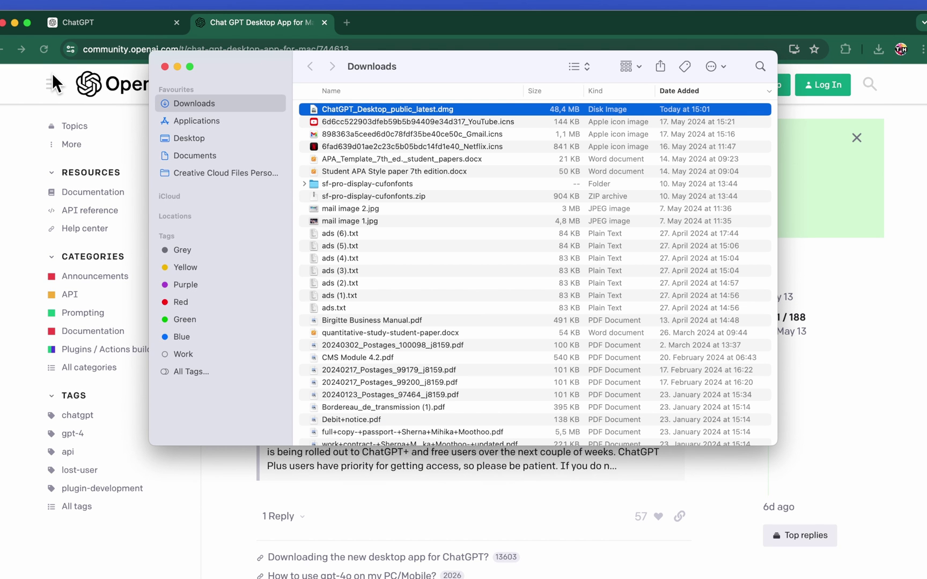
Copy ChatGPT from the disk image into Applications, try launching it, and dismiss the can't-open warning.
click(17, 24)
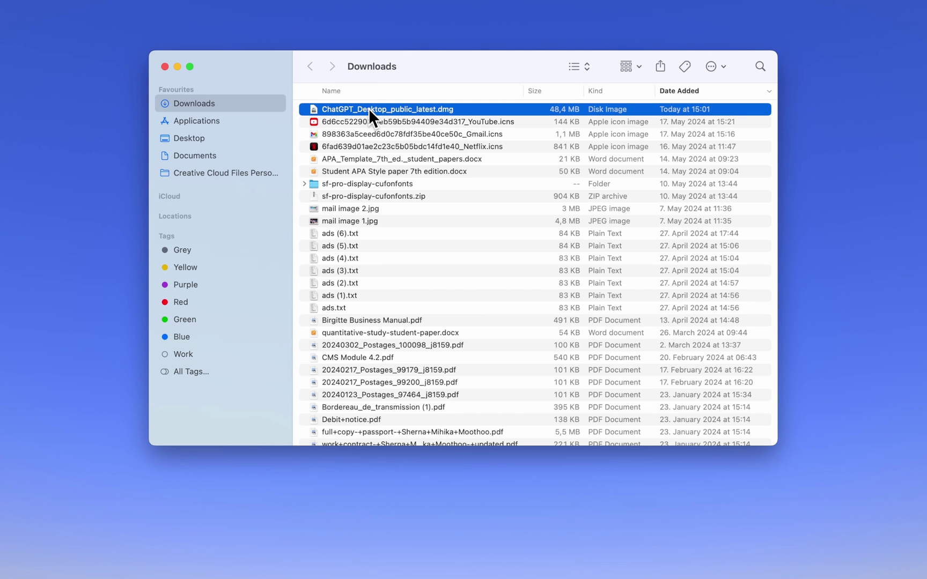
double_click(369, 109)
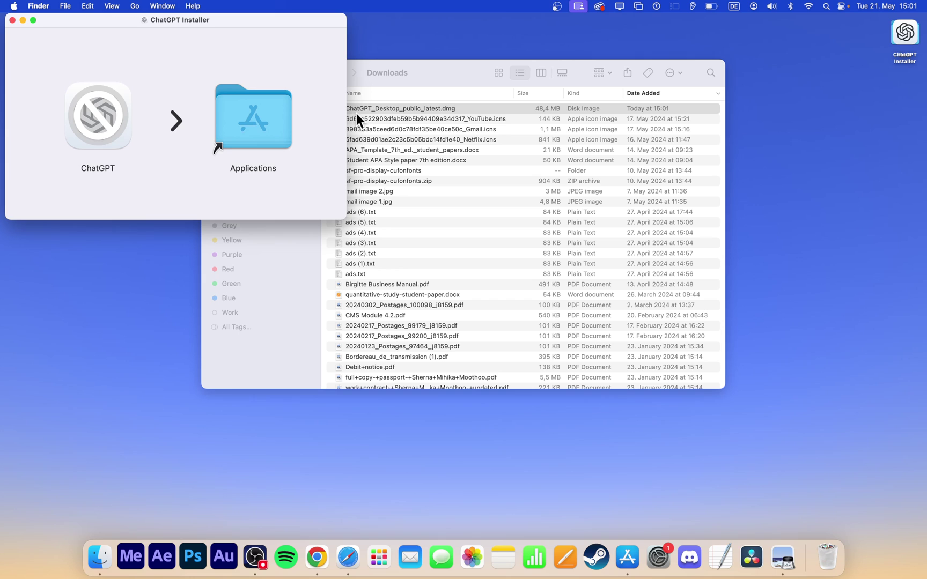
drag(109, 132, 250, 114)
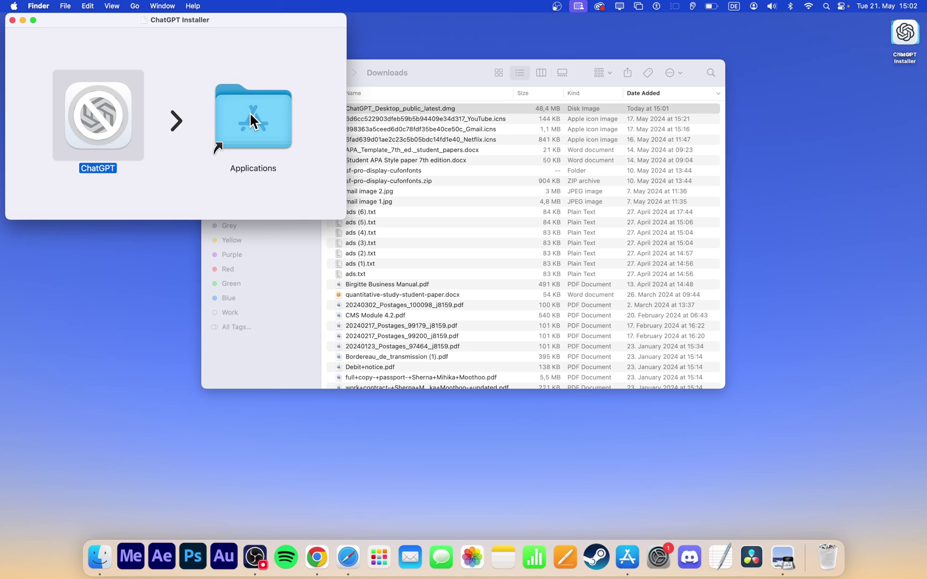
click(170, 75)
double_click(120, 100)
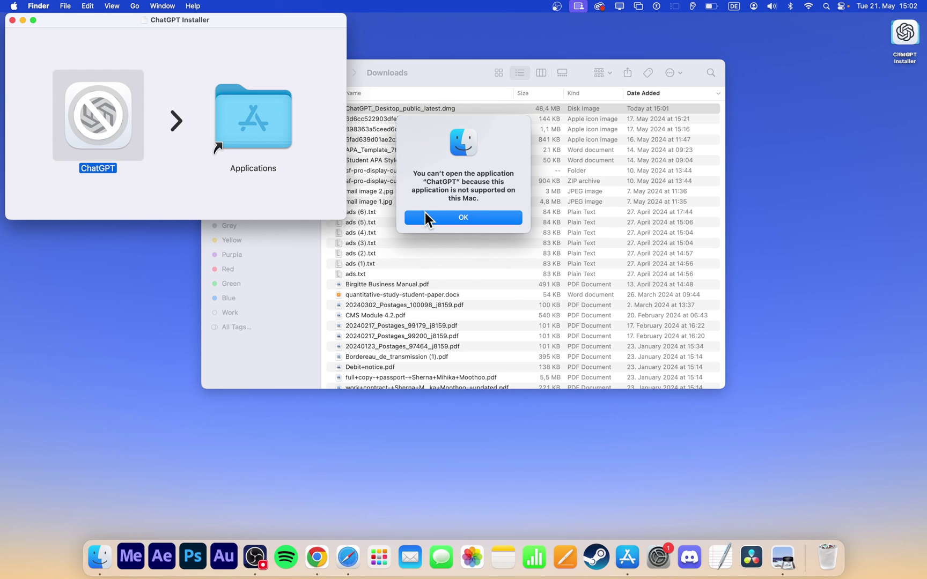
click(425, 216)
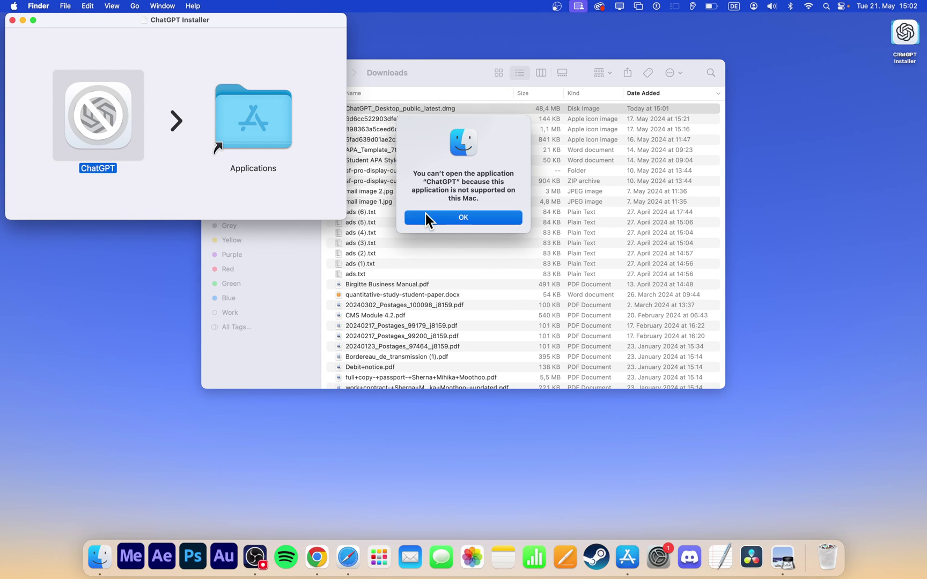
Close the installer and Downloads windows and the forum tab, then minimize Chrome.
click(12, 20)
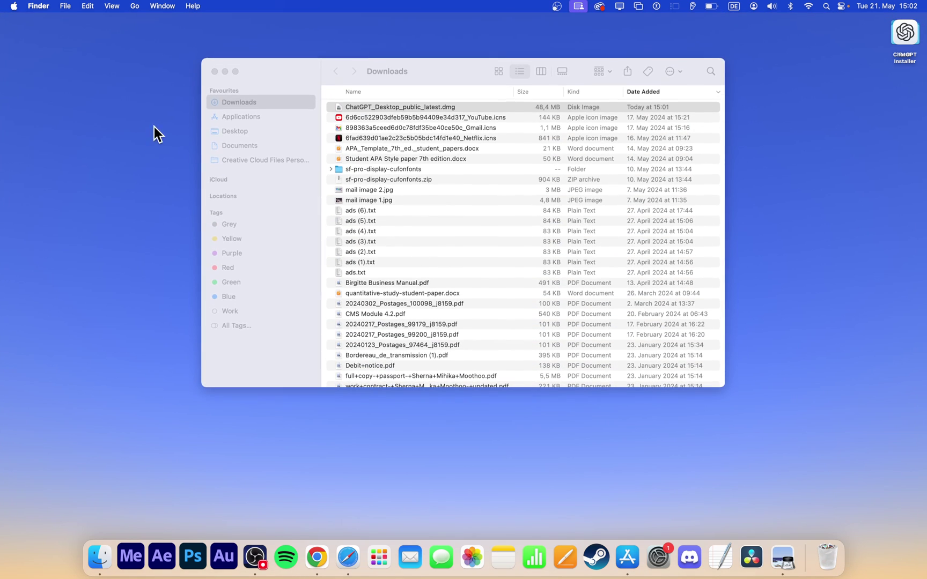
click(215, 72)
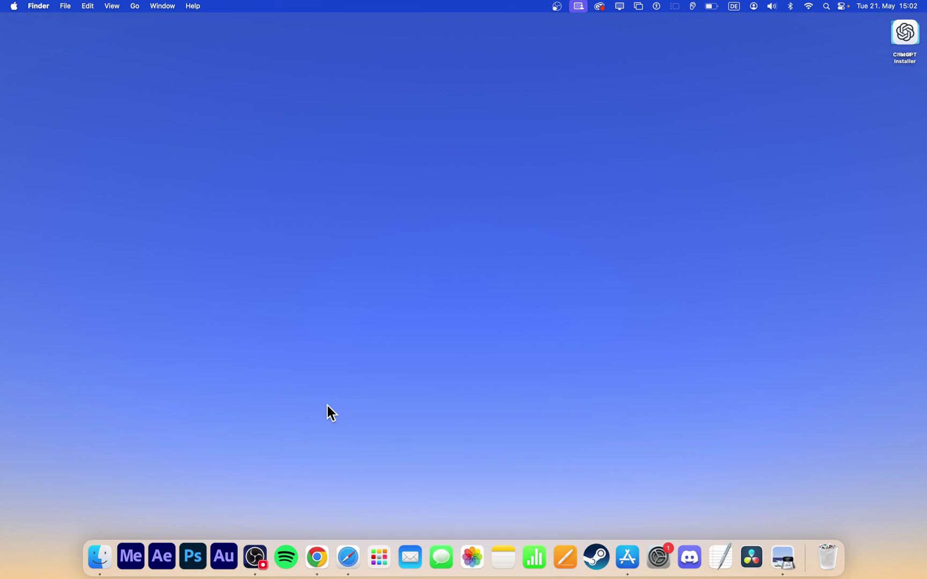
click(317, 545)
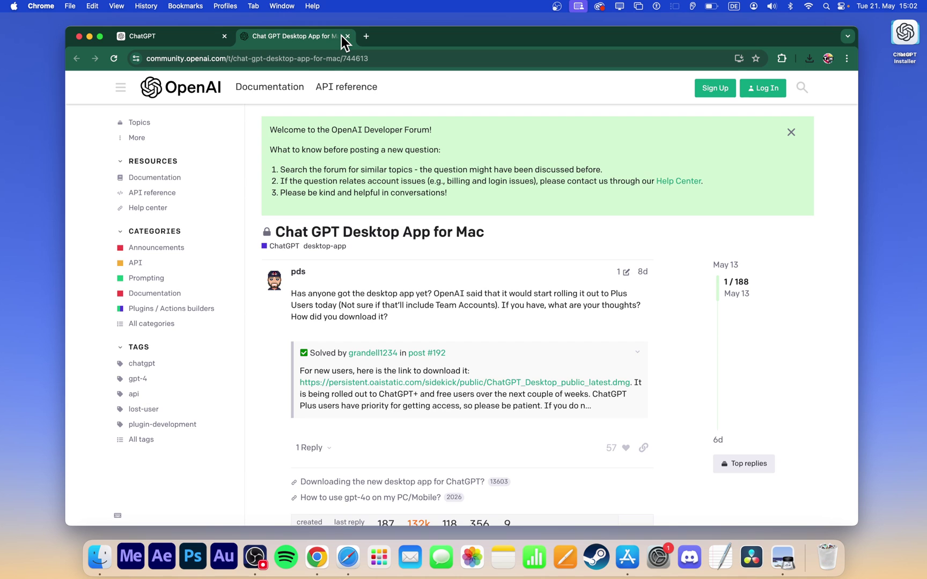
click(347, 37)
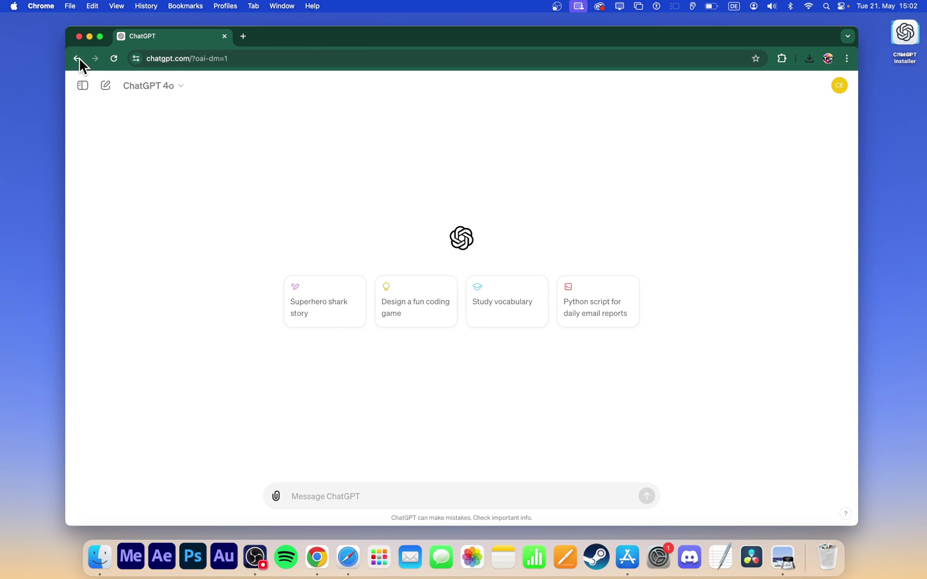
click(90, 37)
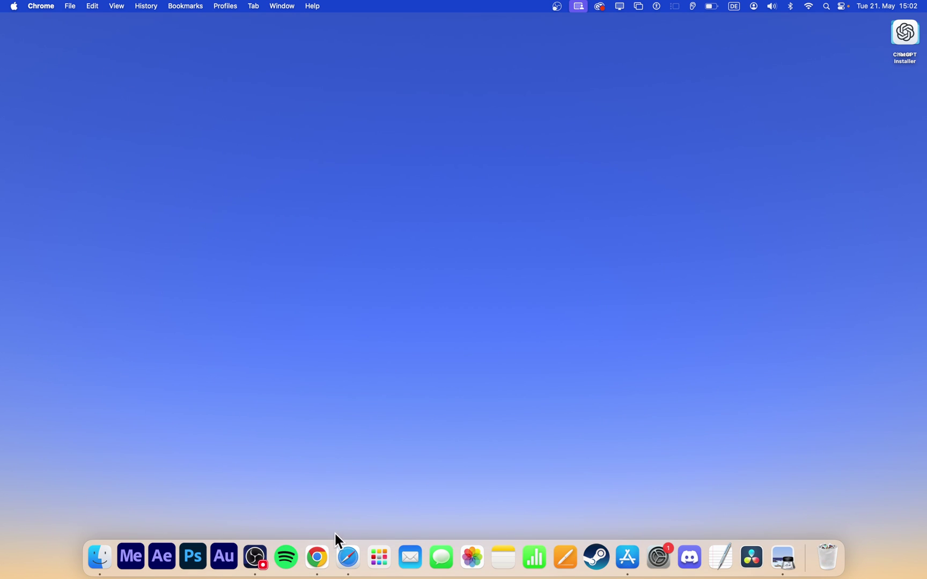
Add chatgpt.com to the Dock from Safari's File > Add to Dock as a web app named ChatGPT.
click(348, 558)
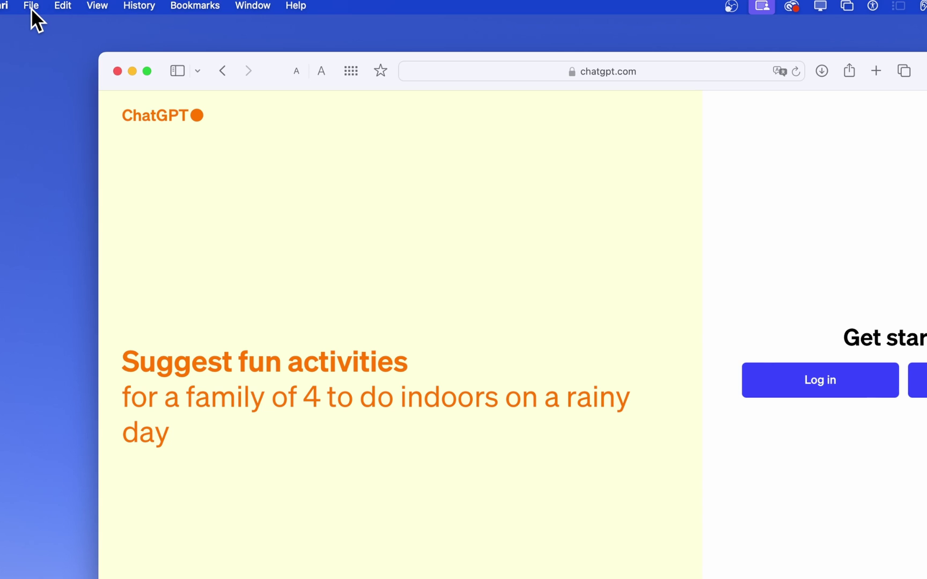
click(31, 6)
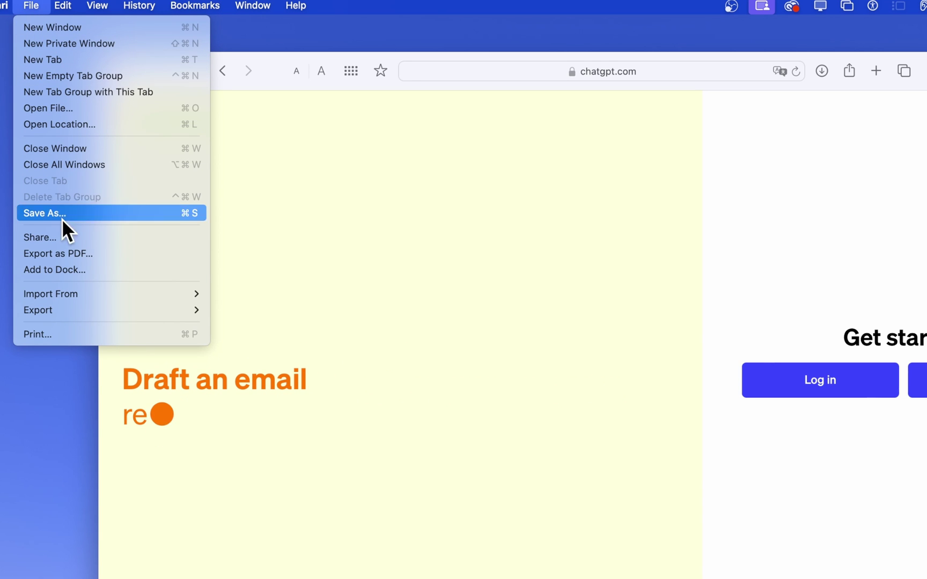
click(80, 270)
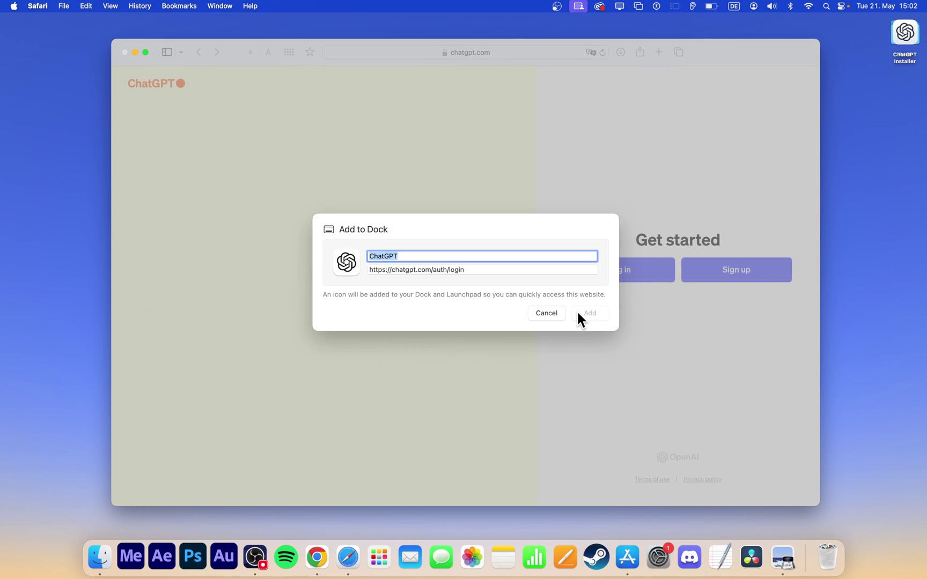
click(605, 318)
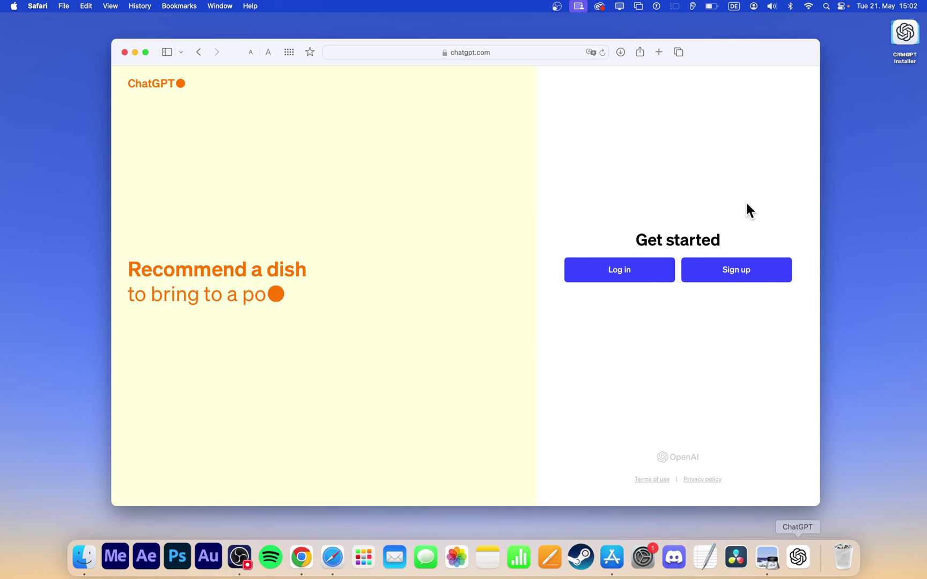
Eject the ChatGPT Installer and save the ChatGPT page to the Desktop as ChatGPT.html.
drag(894, 51, 835, 556)
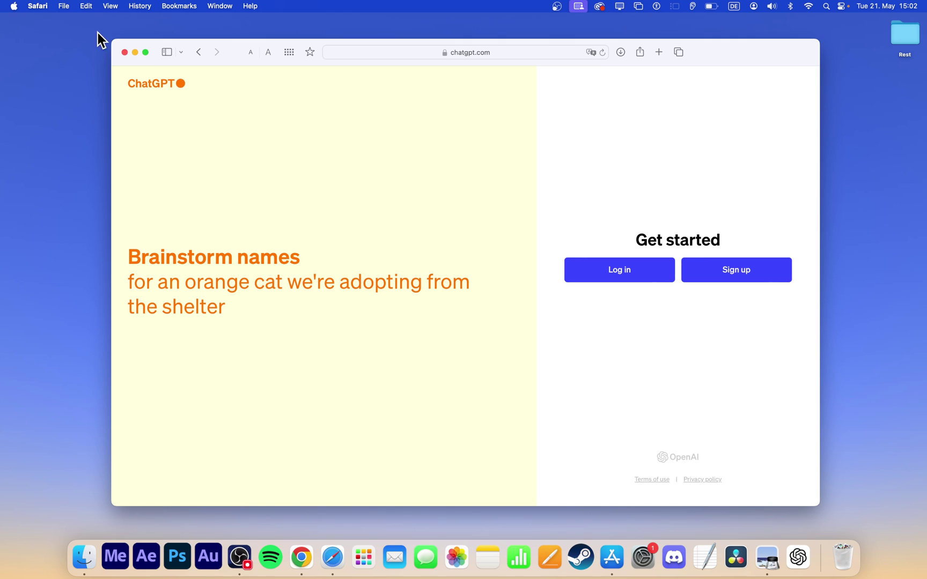
click(64, 7)
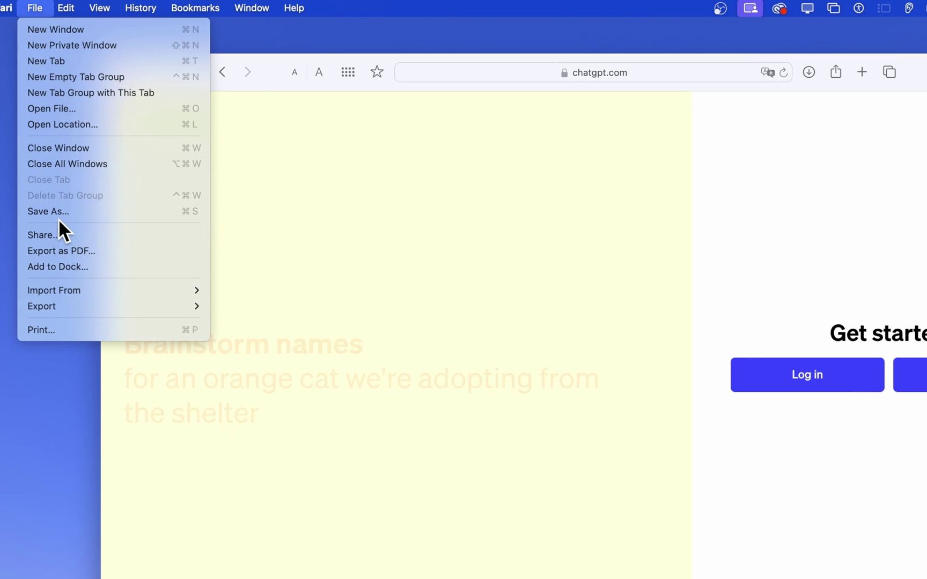
click(60, 211)
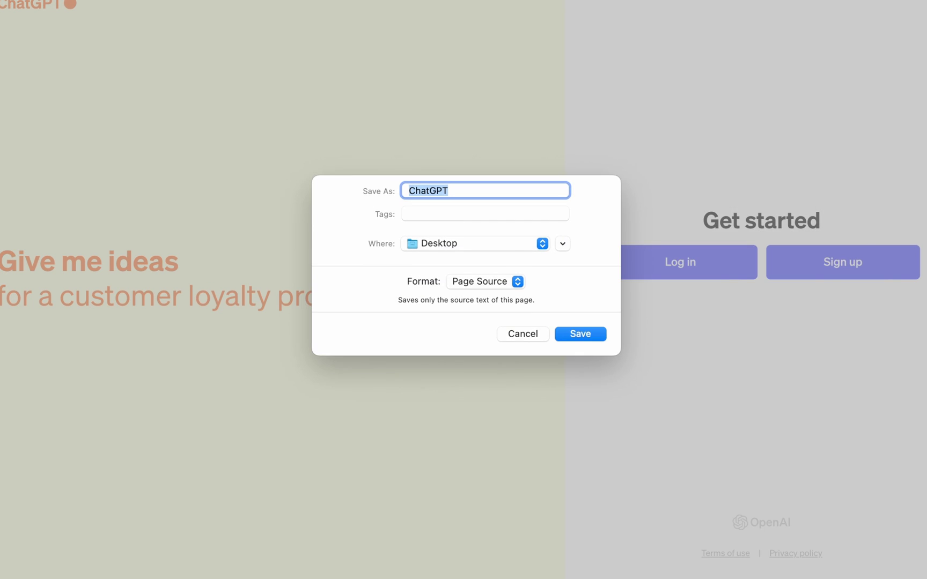
click(492, 195)
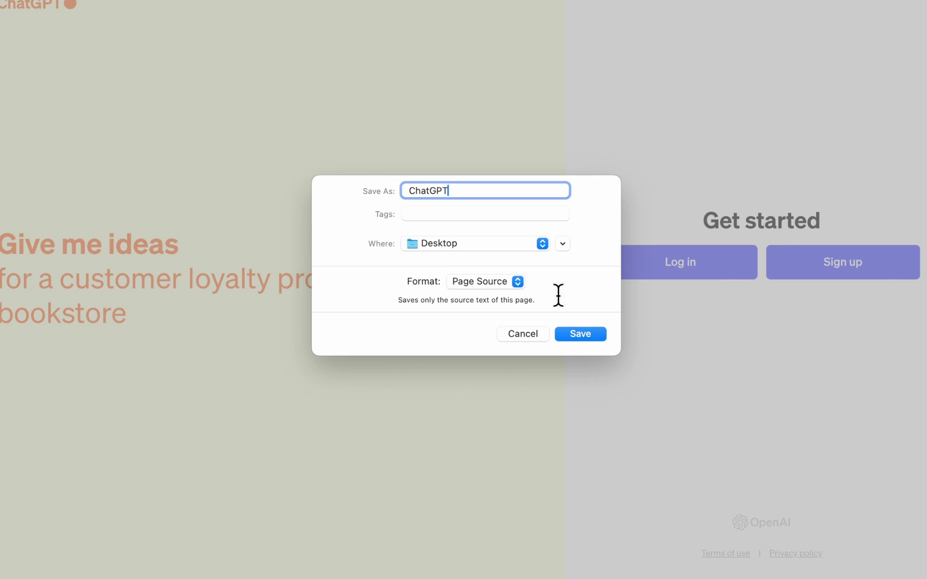
click(585, 334)
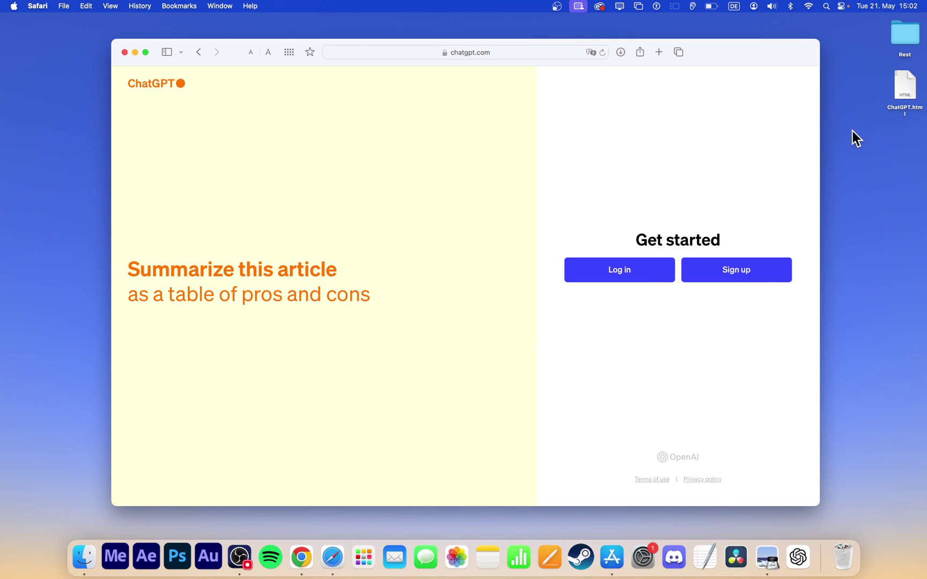
click(901, 88)
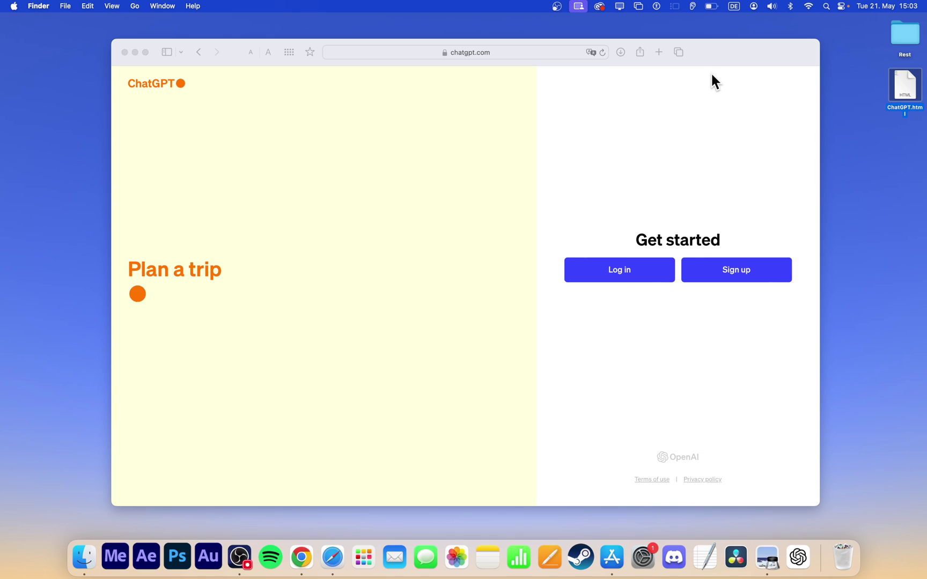
click(721, 54)
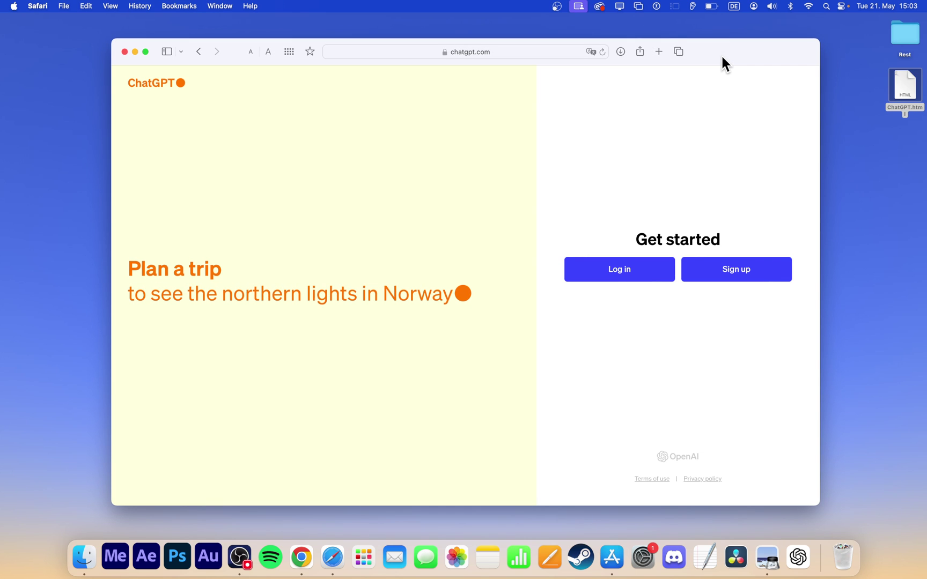
Open macOSicons in a new Safari tab and search it for chatgpt icons.
key(super+s)
key(super+t)
text(macosicons)
key(Return)
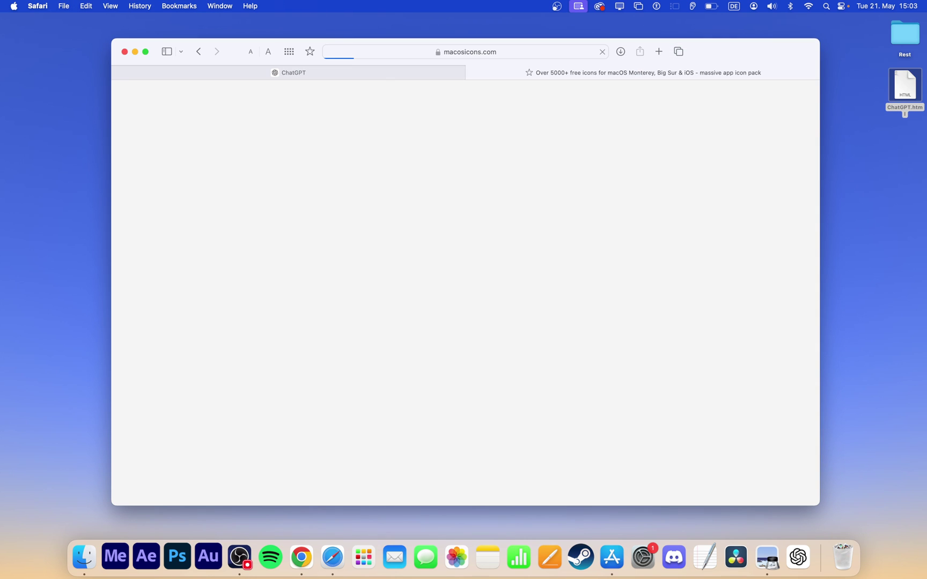
click(406, 334)
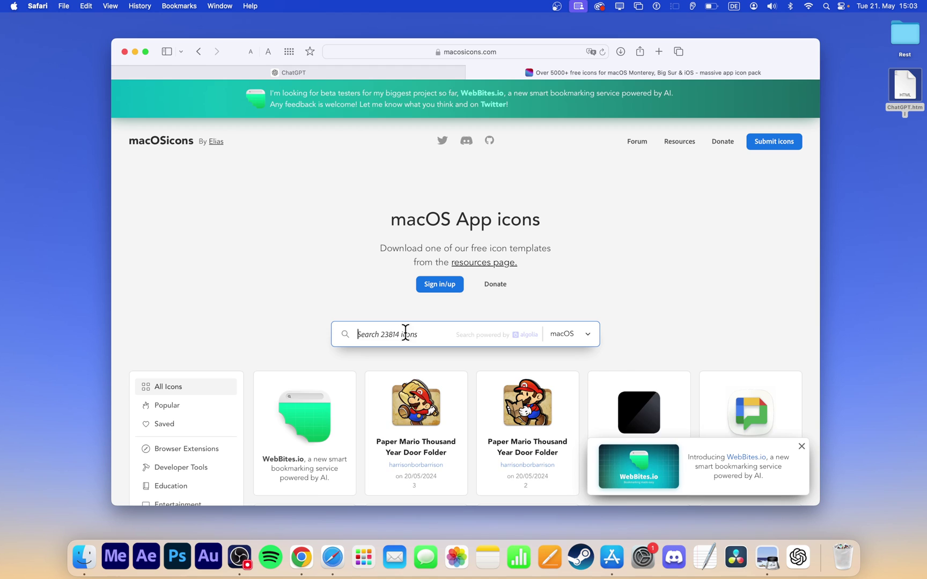
text(chatgpt)
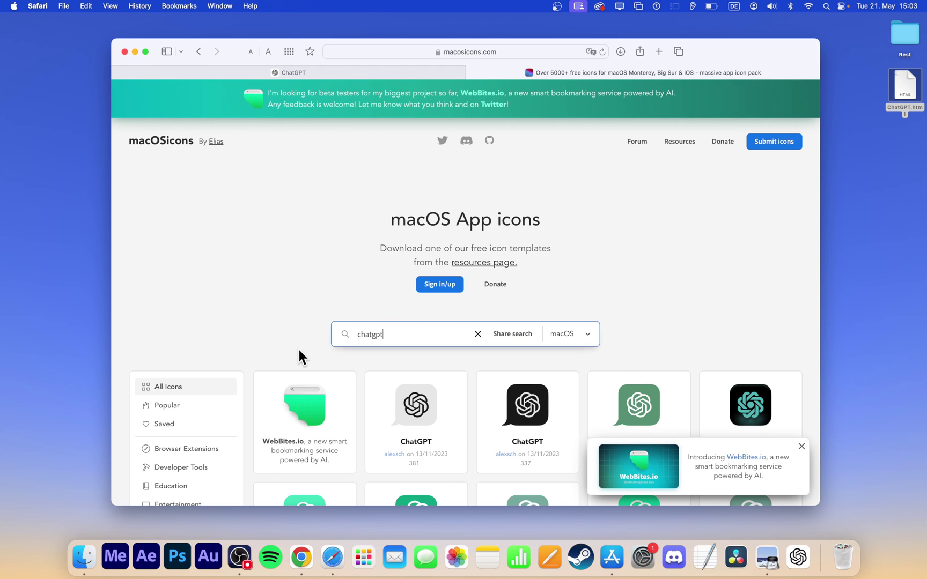
scroll(298, 348, down, 5)
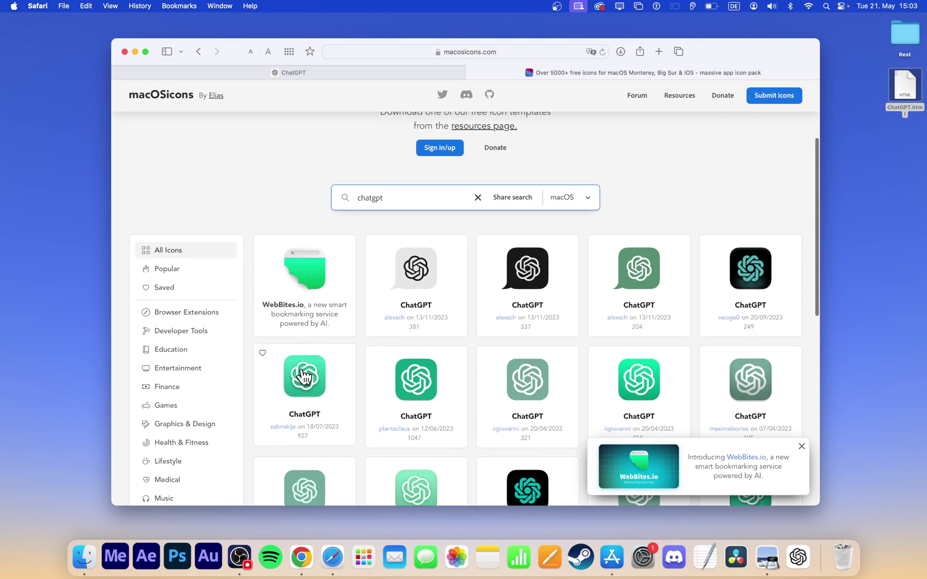
key(super+t)
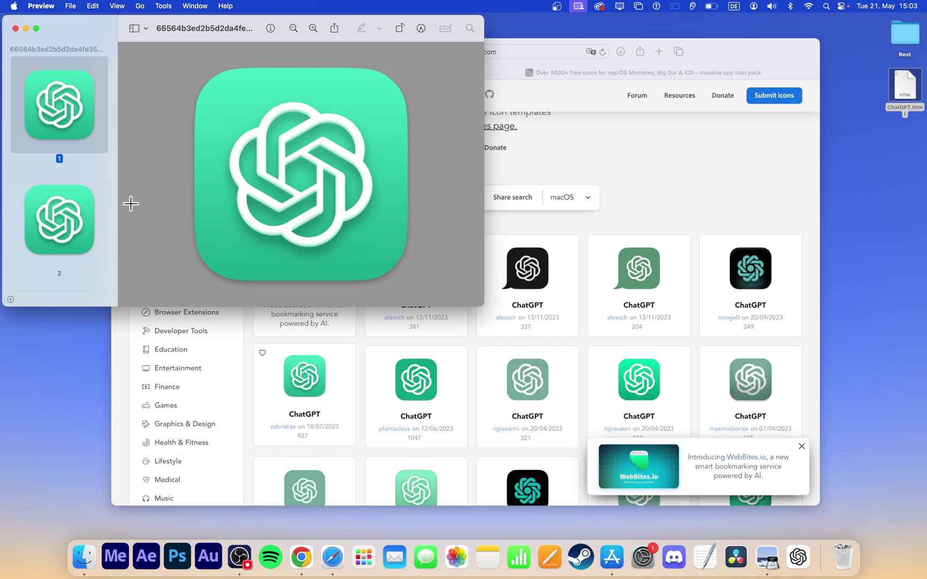
Close the icon's Preview window and minimize the Safari window.
click(15, 28)
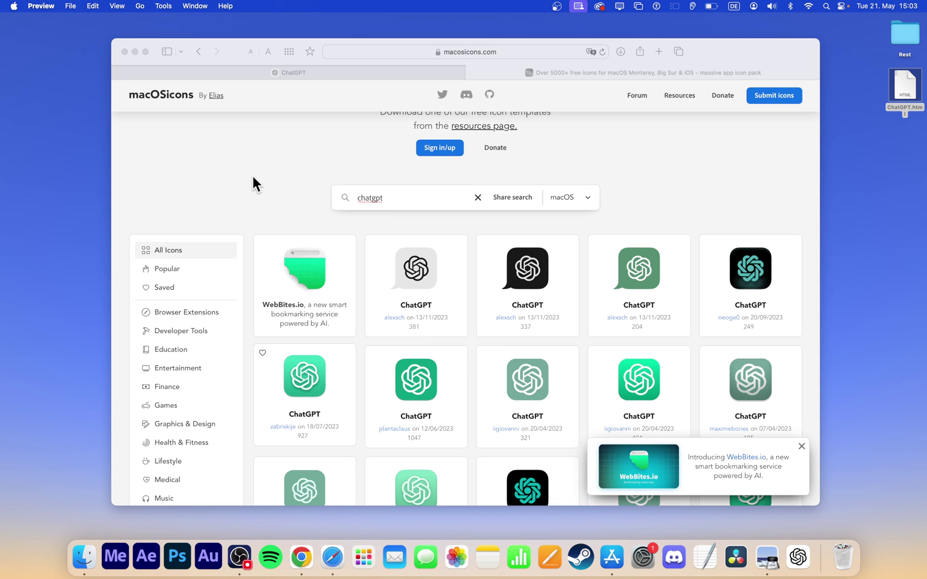
scroll(253, 177, down, 3)
scroll(253, 177, up, 8)
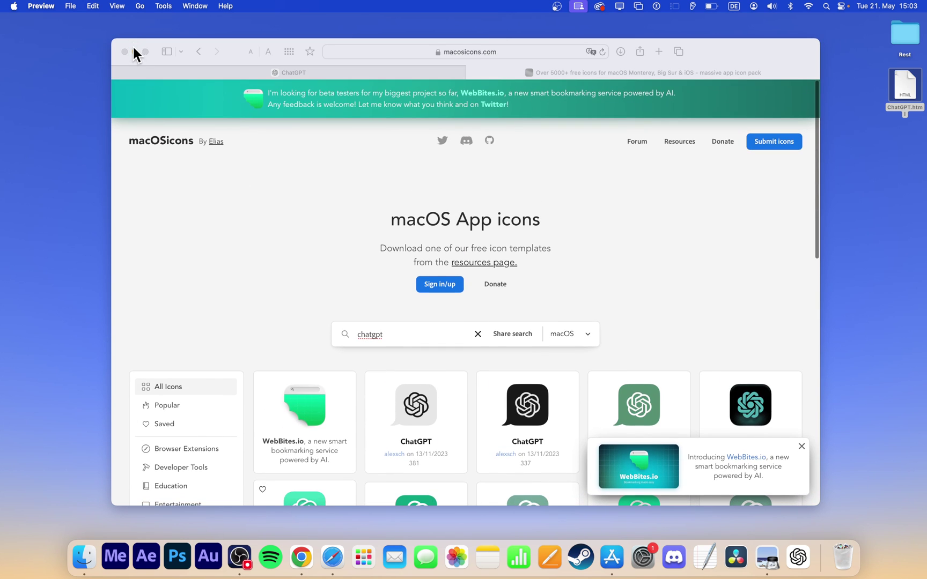
click(134, 51)
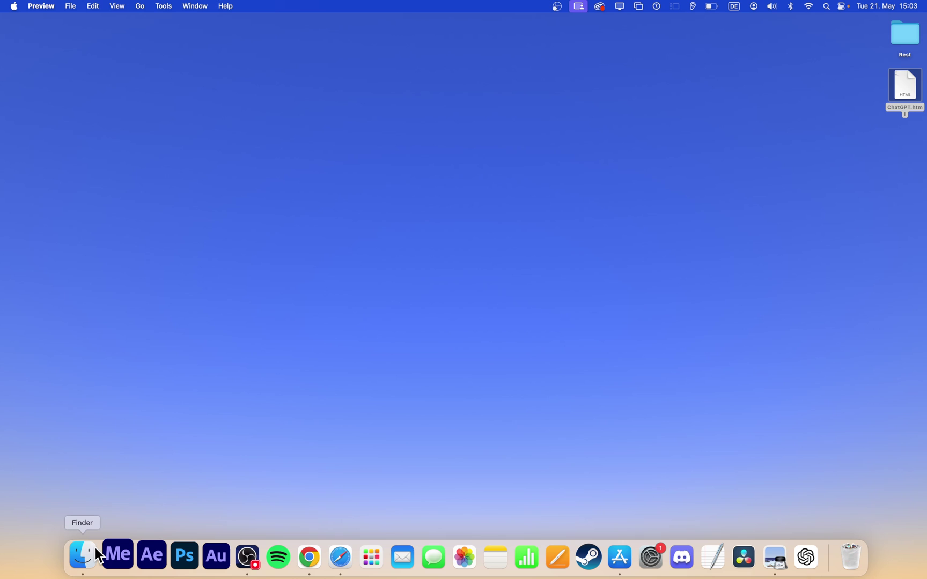
Open Finder Recents and select the downloaded ChatGPT .icns icon file.
click(84, 557)
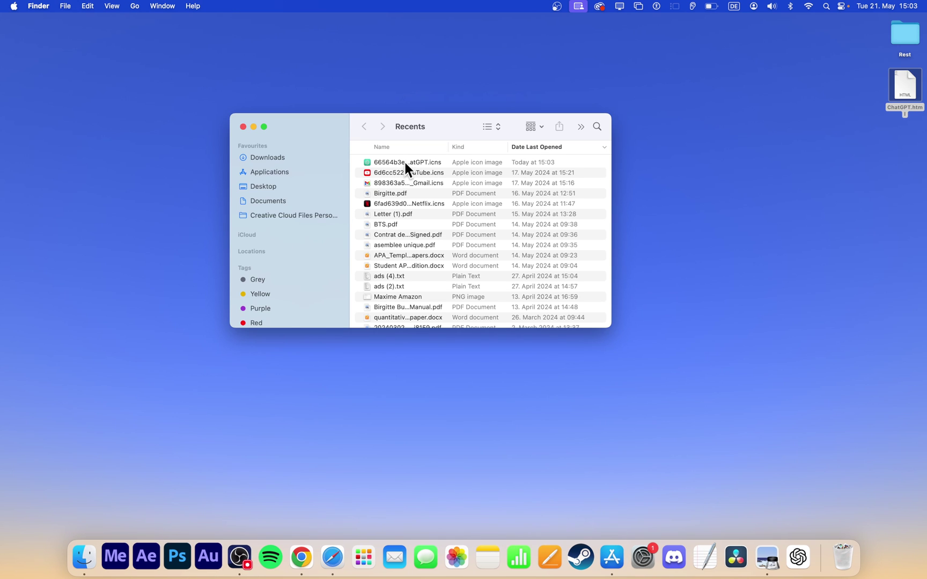
click(419, 164)
drag(448, 128, 488, 125)
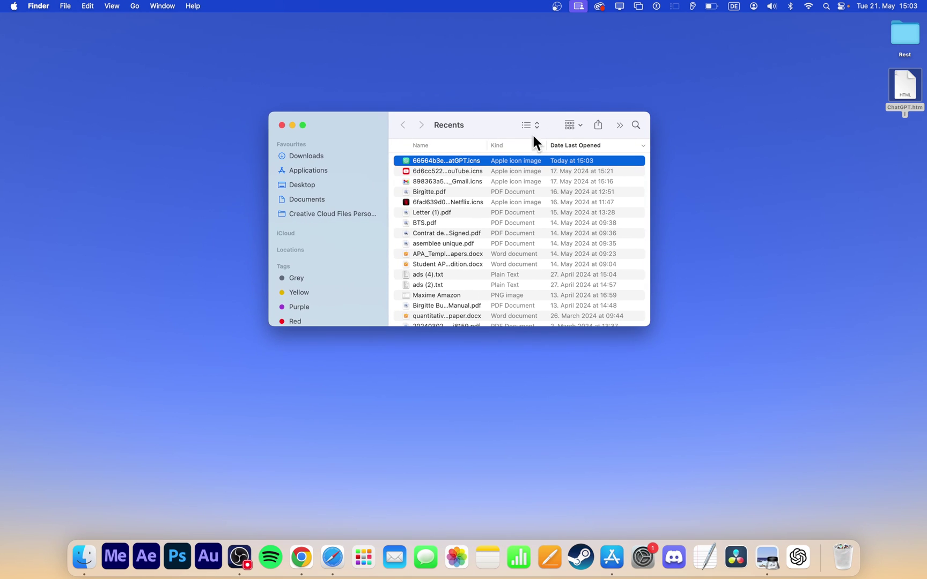
click(906, 209)
click(833, 233)
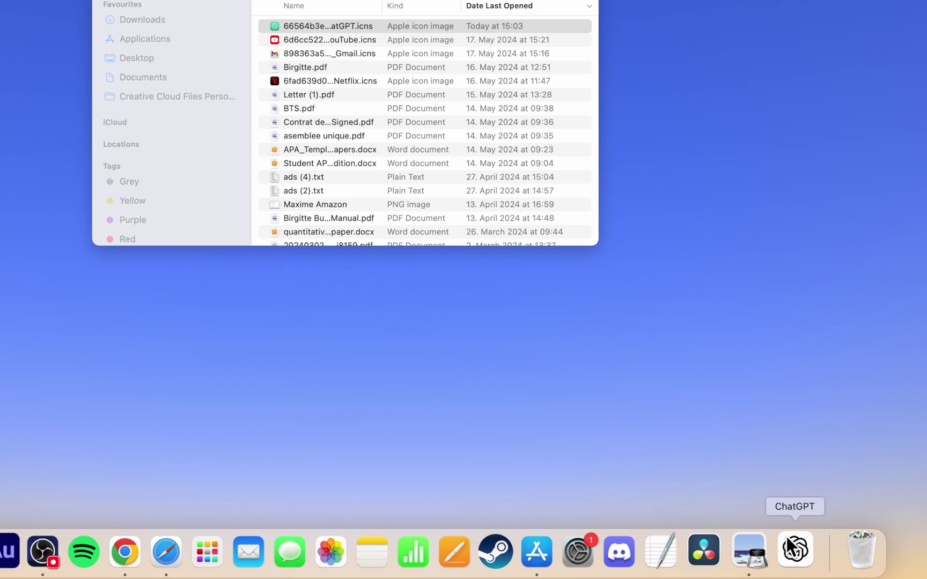
Reveal the ChatGPT web app in Applications via Dock Options > Show in Finder, beside Recents.
right_click(798, 557)
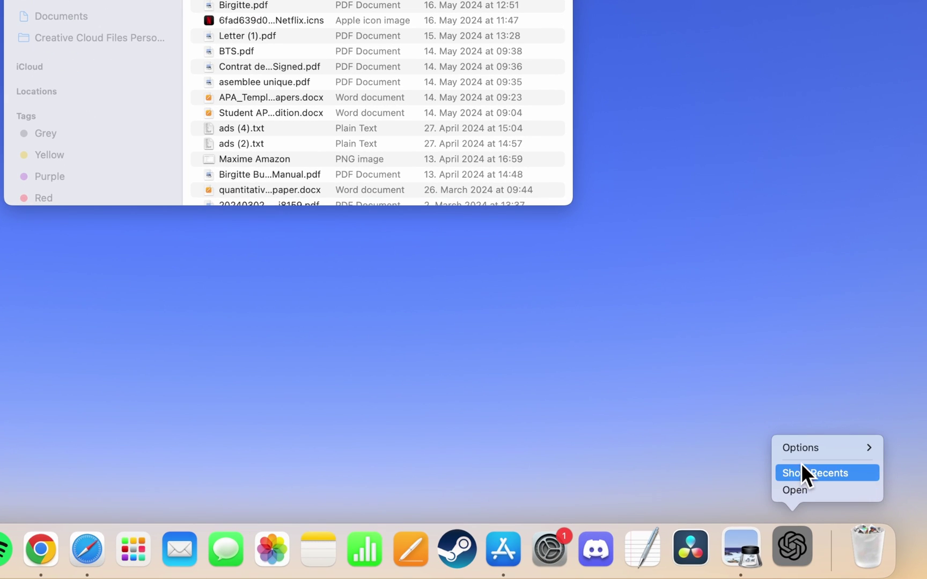
mouse_move(818, 452)
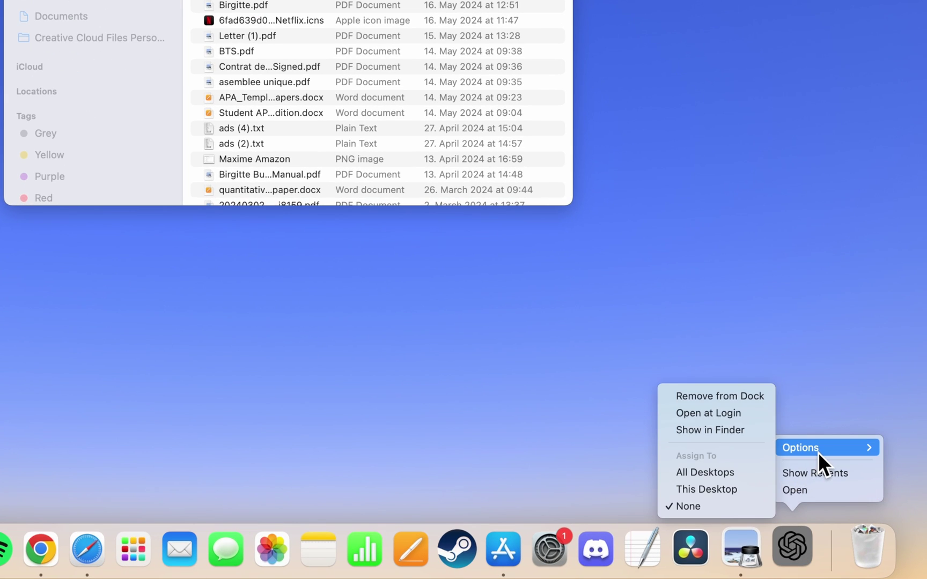
click(727, 433)
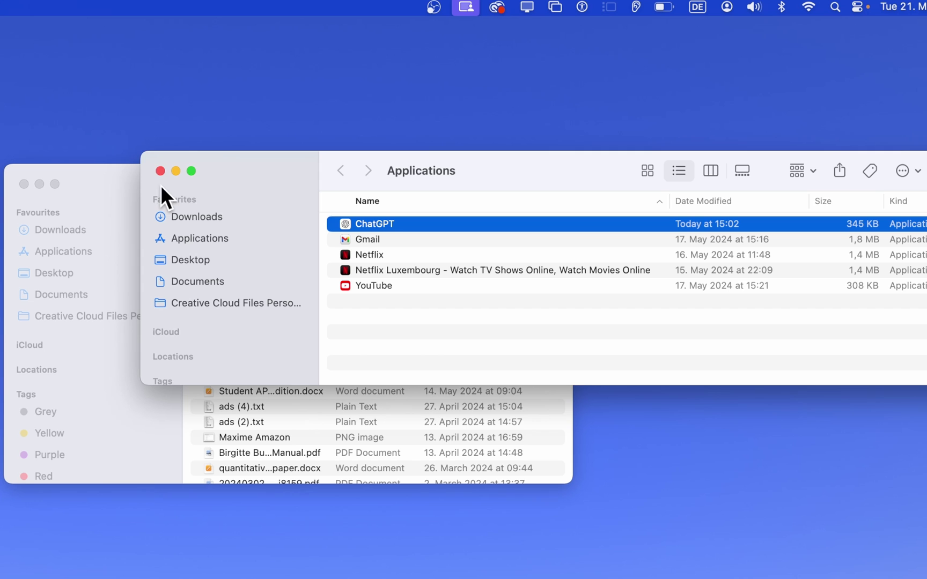
drag(137, 153, 432, 96)
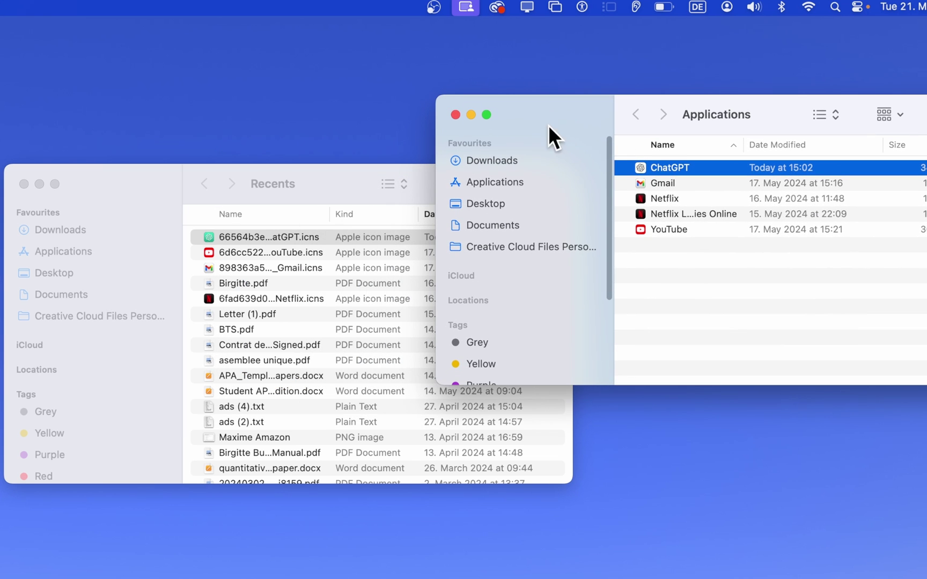
Drag the green .icns onto the ChatGPT web app's Get Info icon, then close Info.
right_click(668, 171)
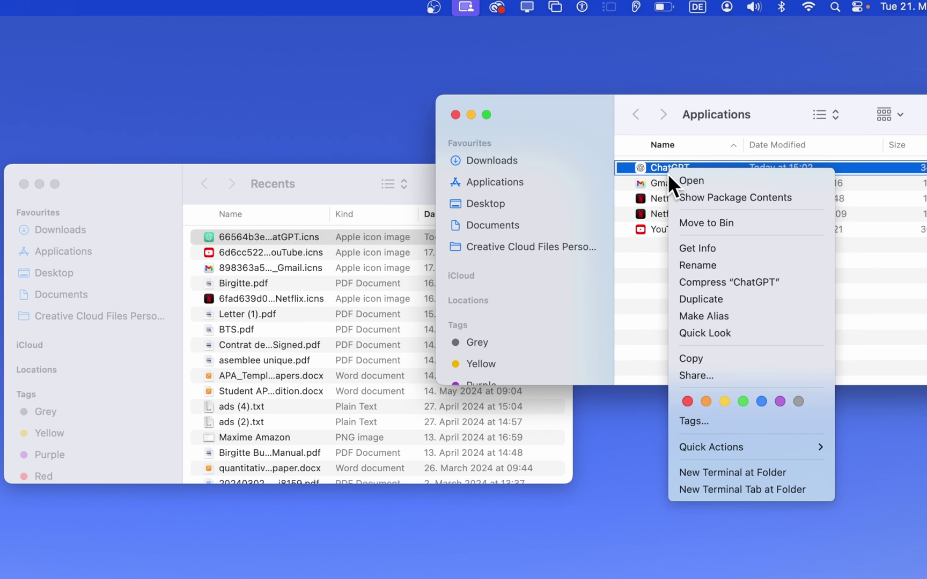
click(718, 240)
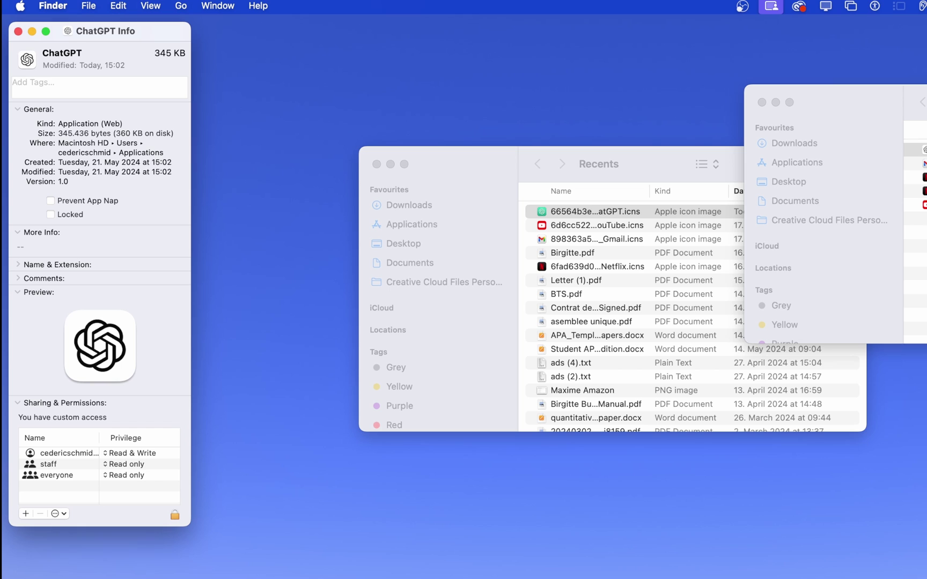
drag(559, 210, 24, 63)
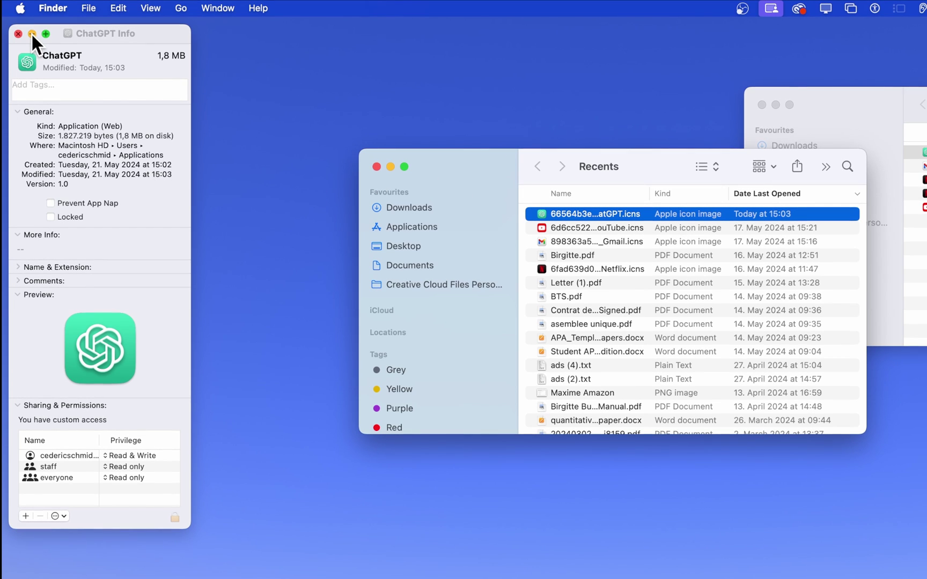
click(18, 32)
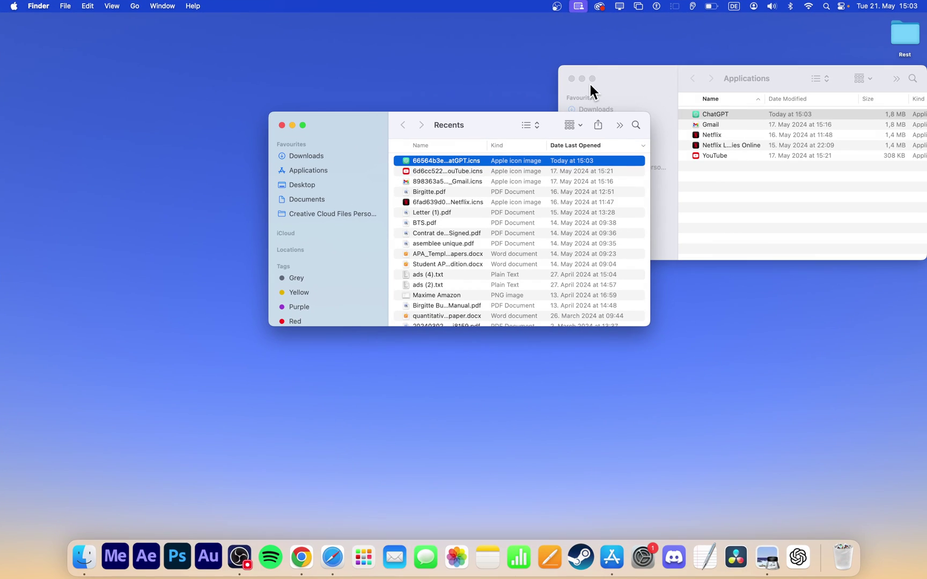
Close the Applications window and open Get Info for ChatGPT.html on the desktop.
click(571, 79)
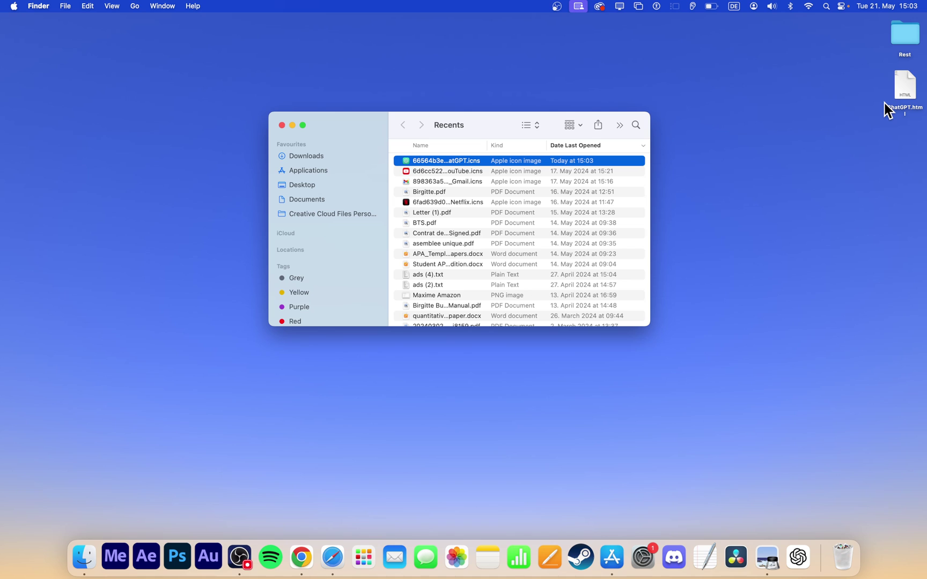
right_click(899, 93)
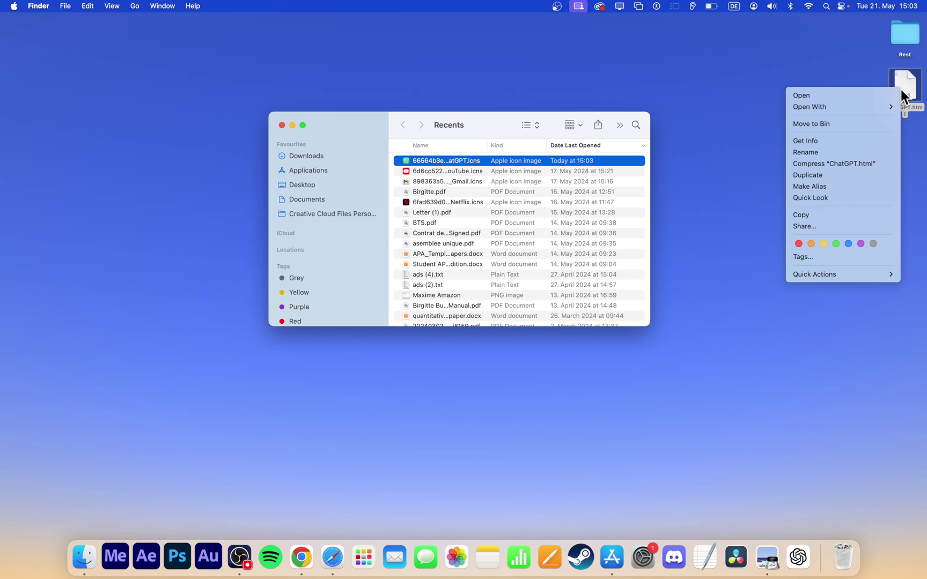
click(853, 144)
Drag the green ChatGPT .icns onto ChatGPT.html's Info icon and close the Info window.
click(445, 165)
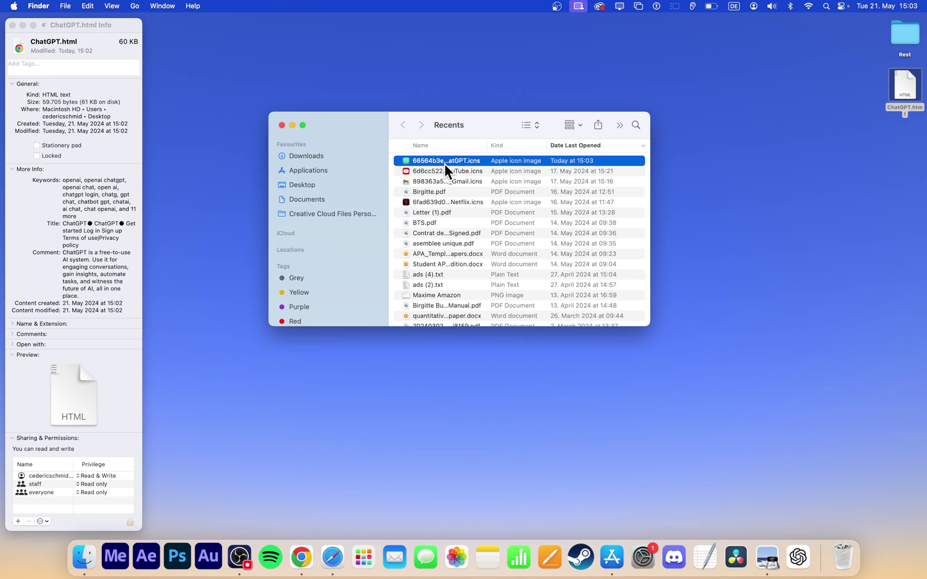
shift+click(423, 193)
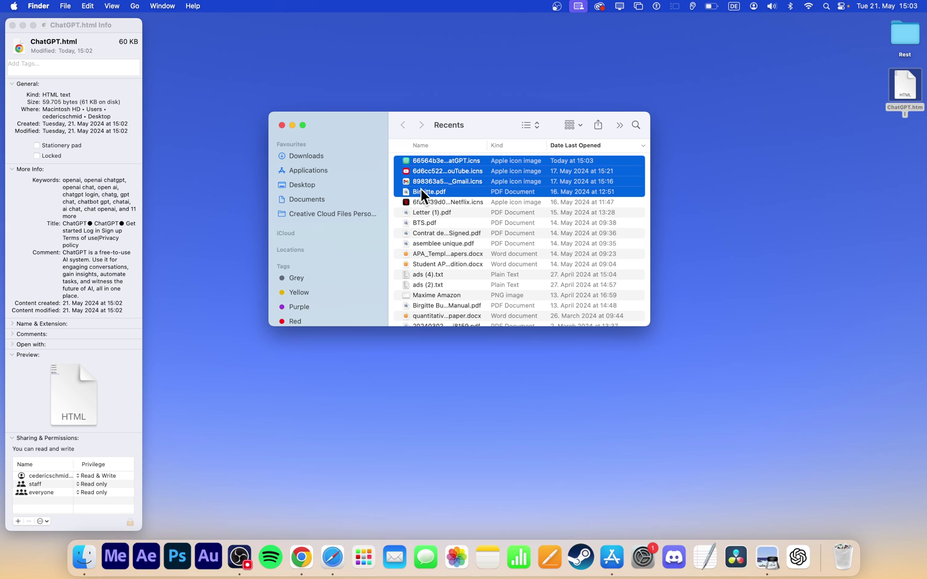
click(427, 160)
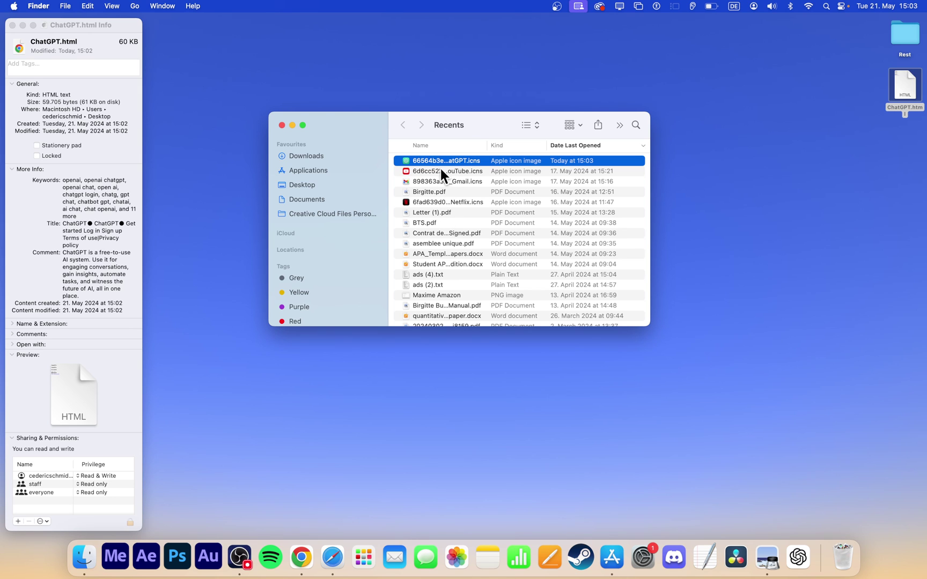
drag(445, 162, 17, 47)
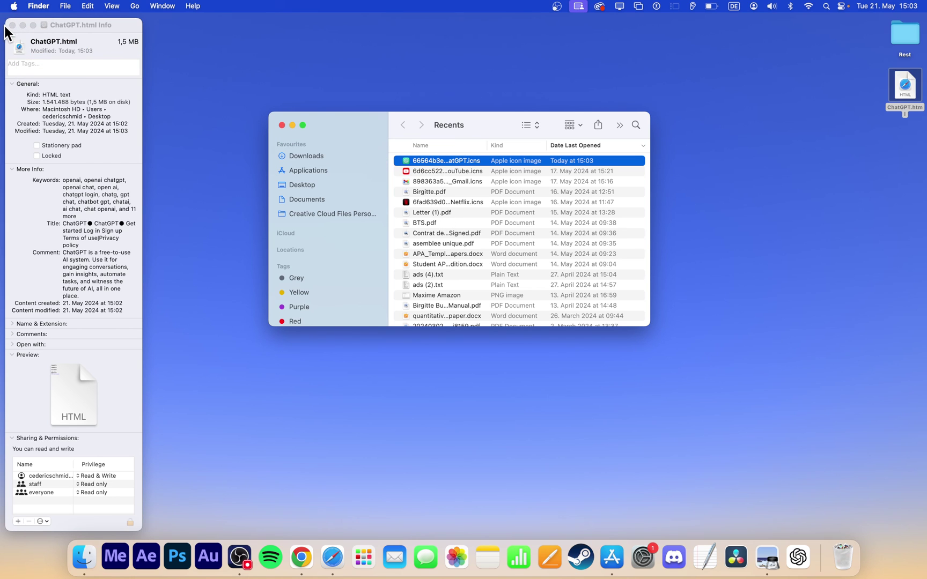
click(13, 26)
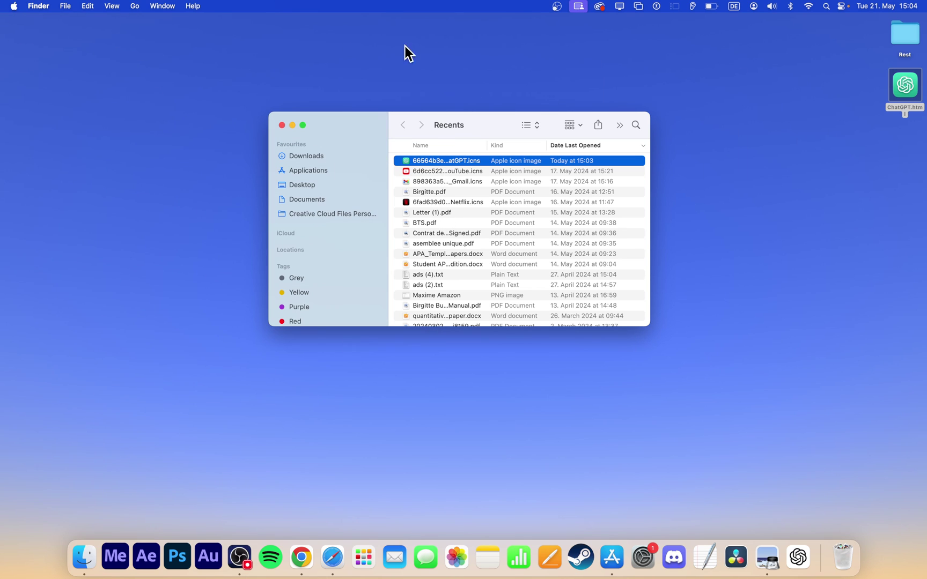
click(912, 96)
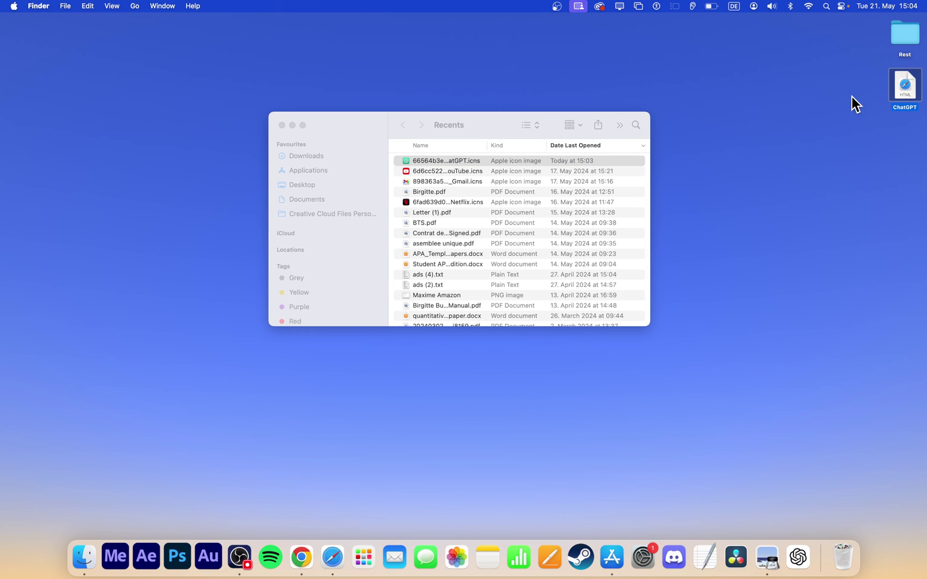
click(807, 95)
click(189, 105)
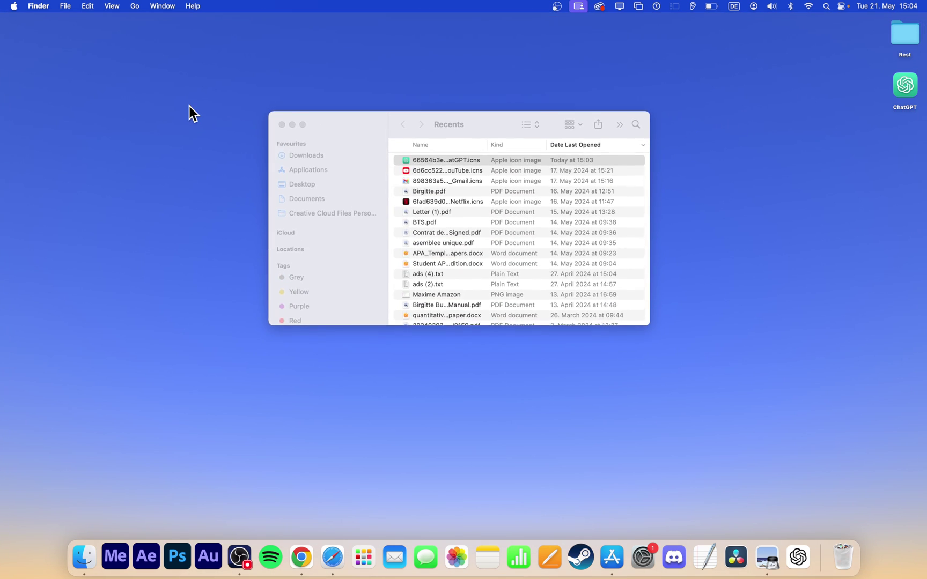
Close the Recents window, return to Chrome's chatgpt.com page, and cancel its Save Page As dialog.
click(283, 125)
click(302, 558)
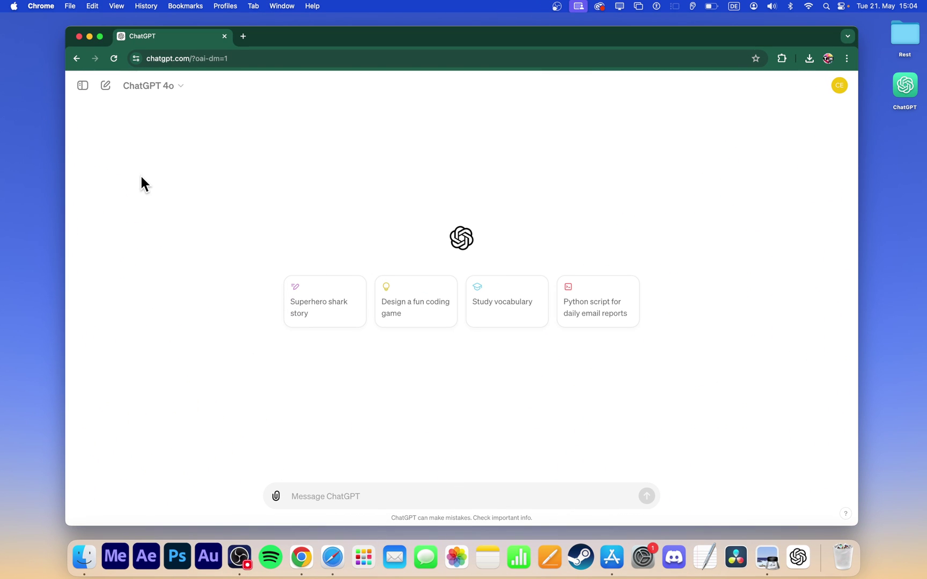
click(70, 7)
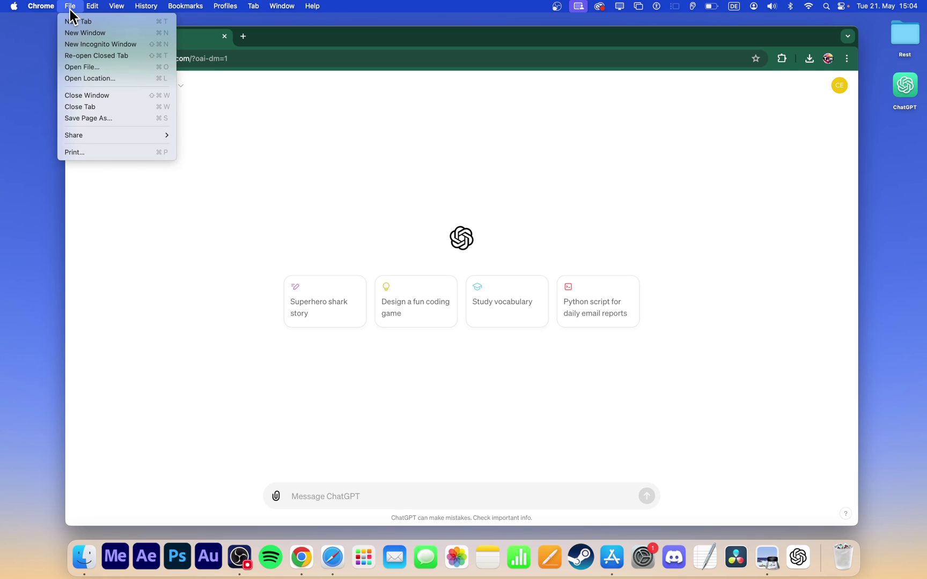
click(95, 117)
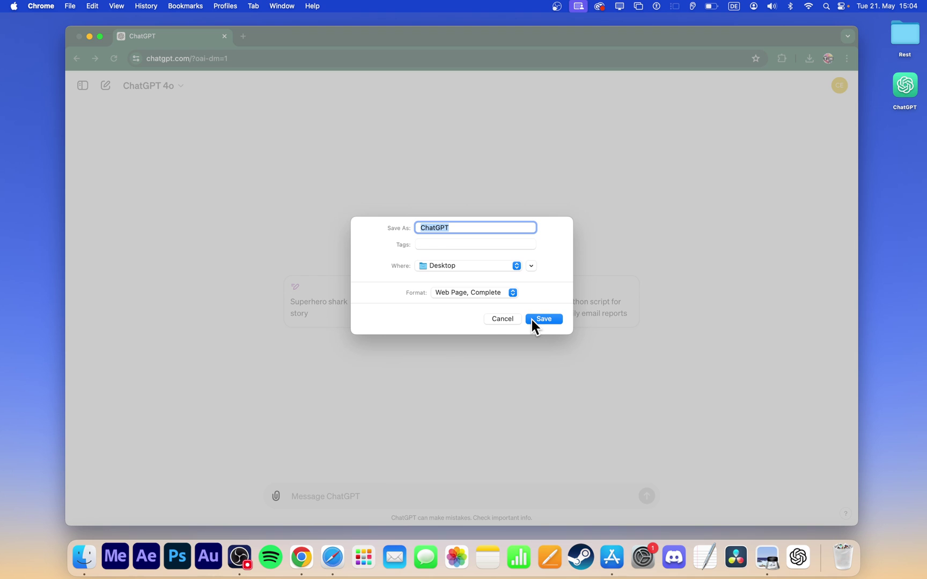
click(493, 319)
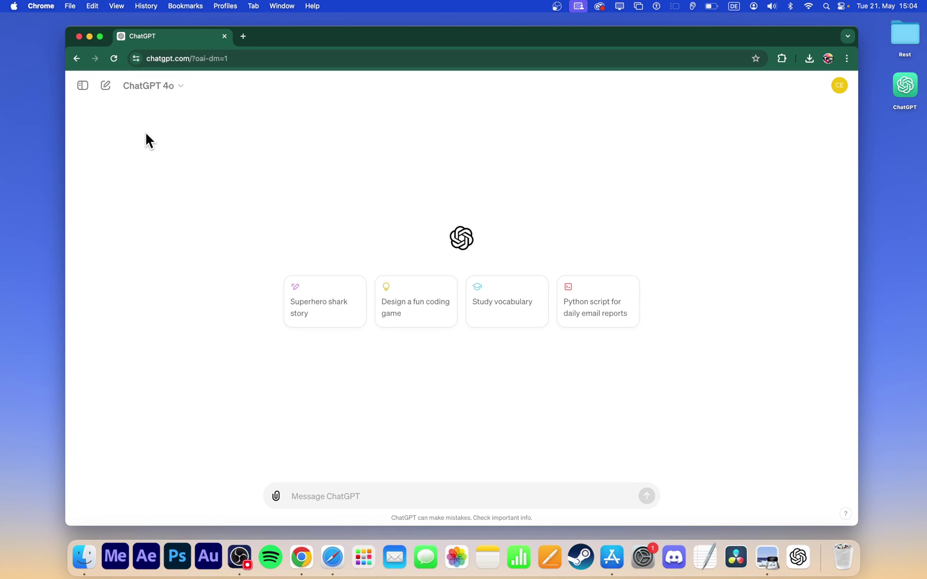
Minimize Chrome to show the desktop with the Rest folder and green ChatGPT shortcut.
click(89, 36)
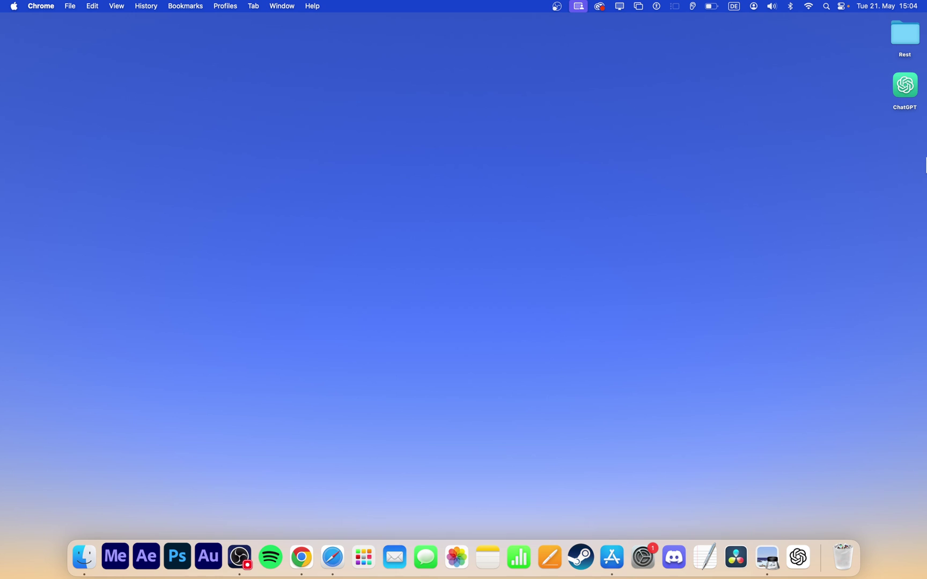